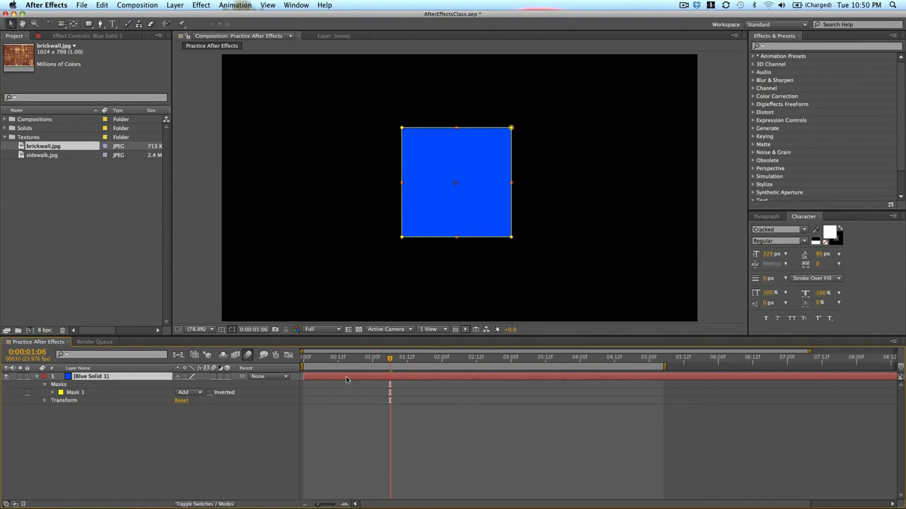
Step: Reveal the blue solid's Opacity property and start animating it with a keyframe at 0:00:01:00
key("t")
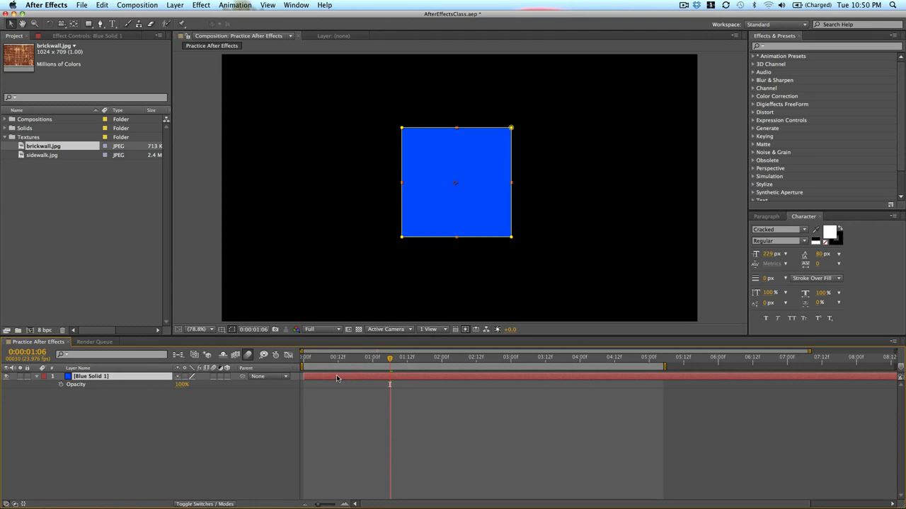
left_click(374, 359)
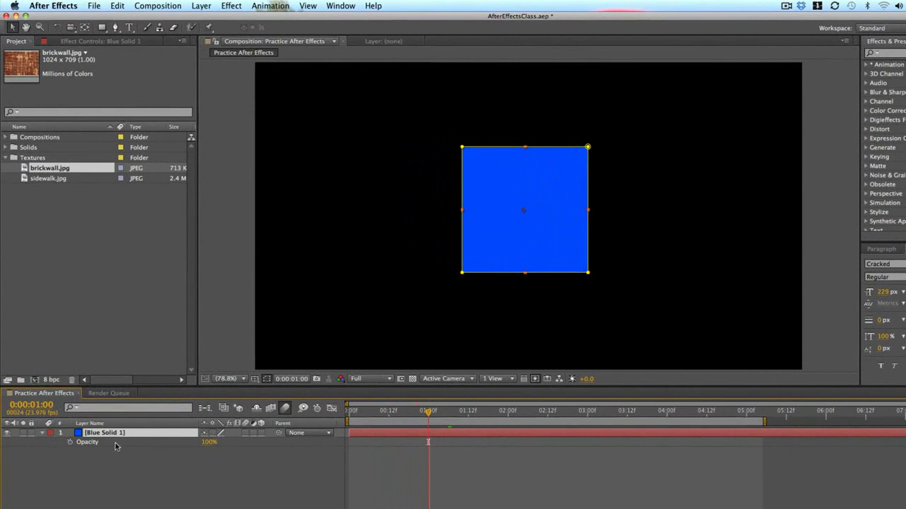
left_click(69, 442)
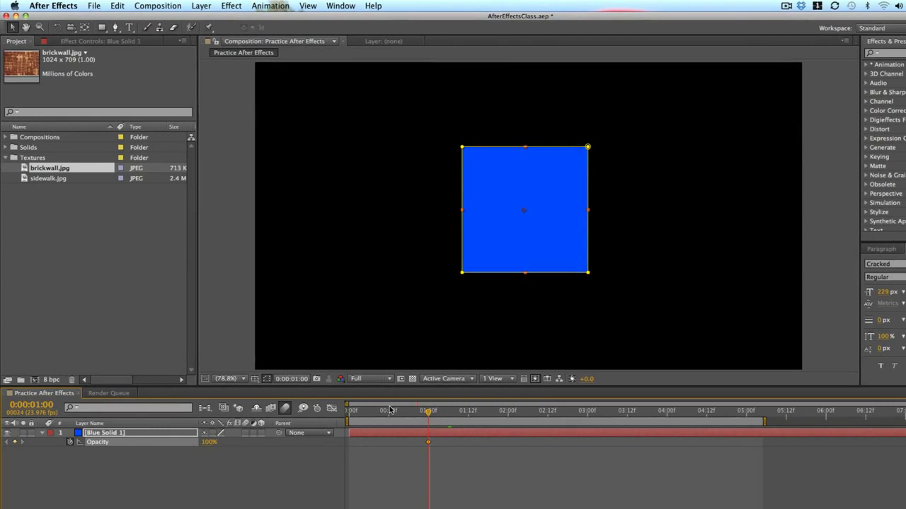
Step: Set the blue solid's Opacity to 0% at the start of the composition and preview the fade-in
key("Home")
left_click(209, 442)
type("0")
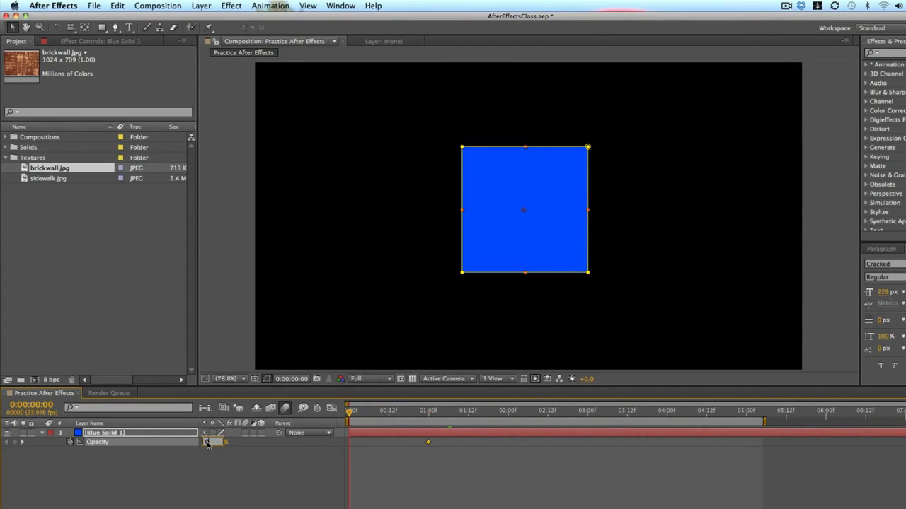
key("Return")
left_click(535, 497)
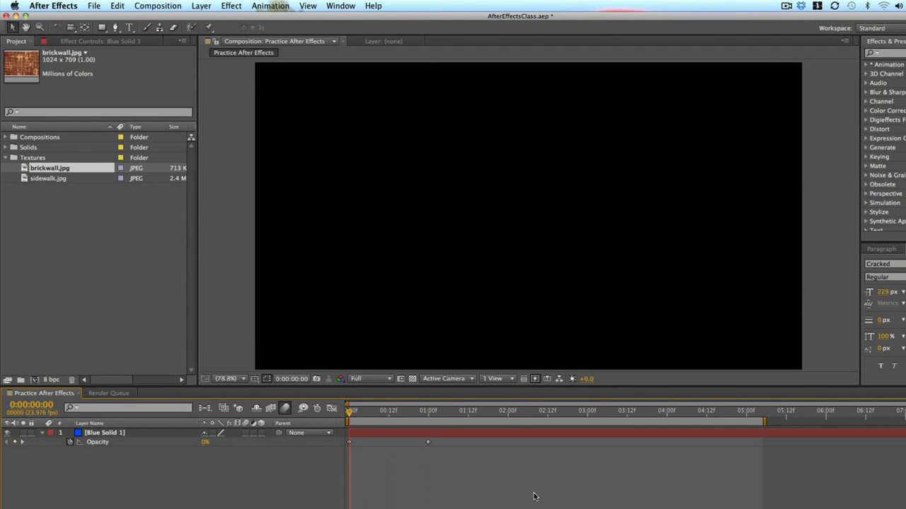
key("space")
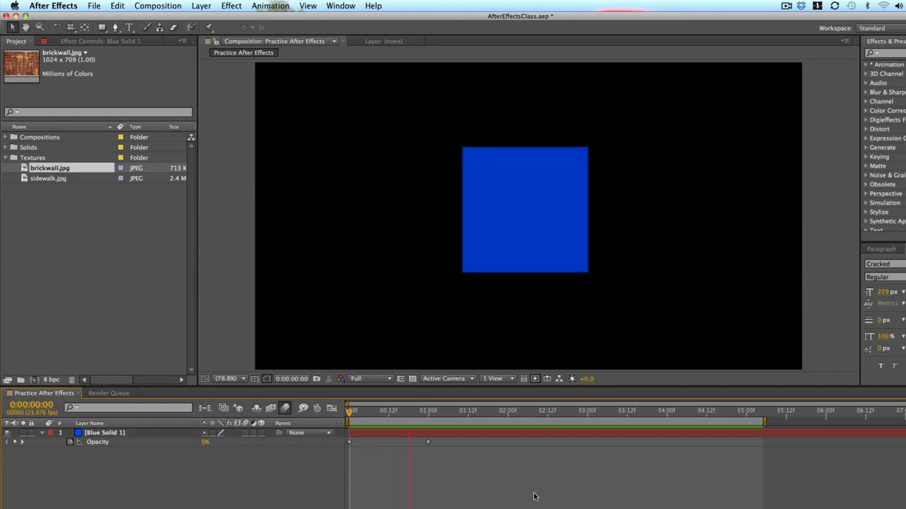
Step: Shift both Opacity keyframes together to 0:00:01:09 and 0:00:02:09, and preview the fade-in
left_click_drag(482, 477, 457, 443)
key("space")
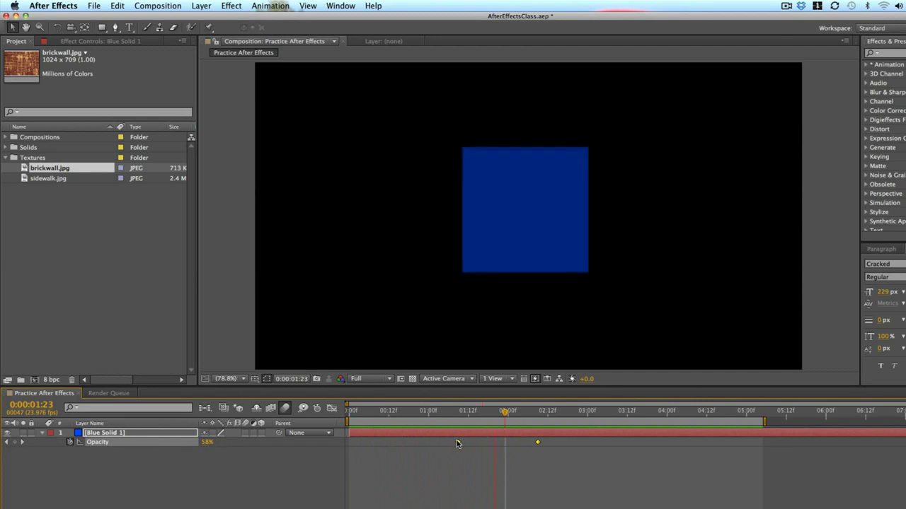
key("space")
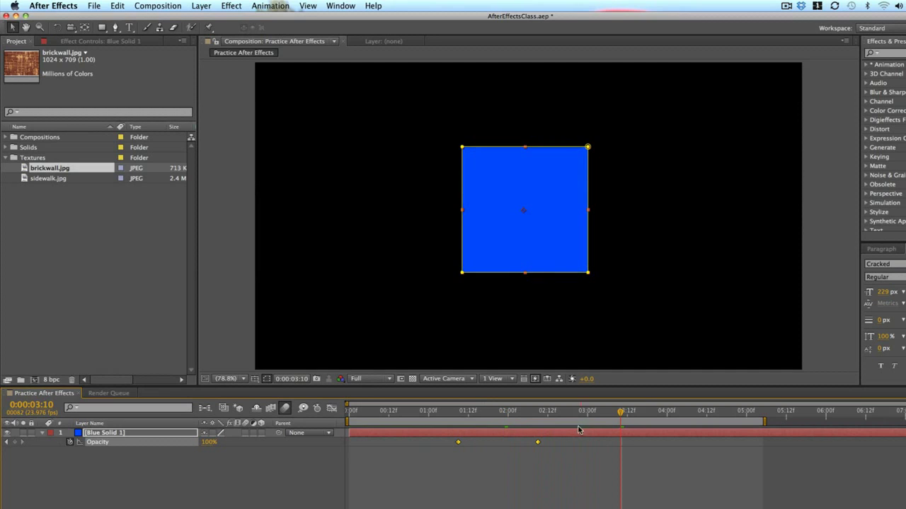
Step: Copy the 100% Opacity keyframe at 0:00:02:09 and paste it at 0:00:04:00
left_click(536, 418)
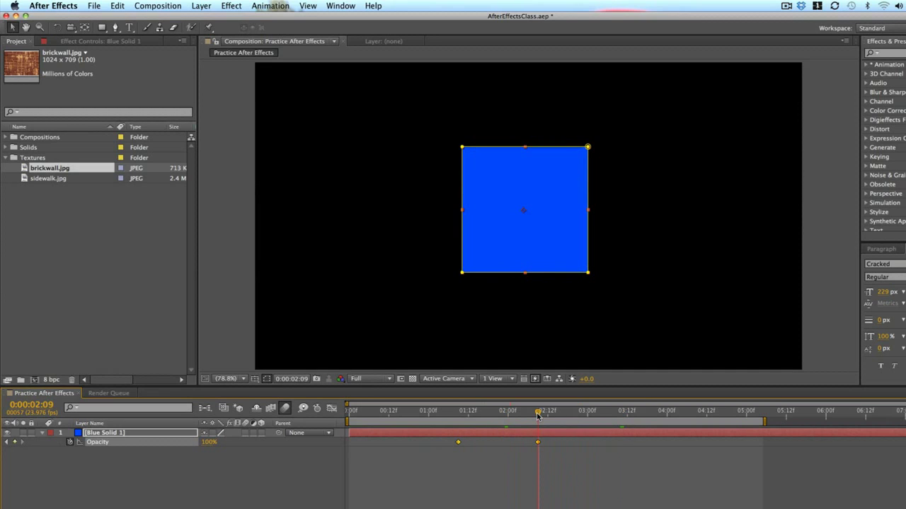
left_click(664, 416)
left_click(667, 417)
left_click(552, 464)
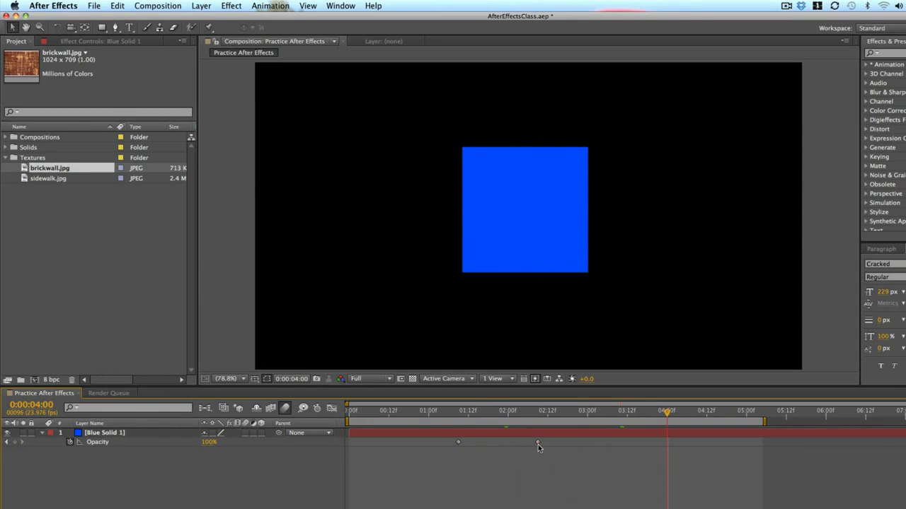
left_click(538, 443)
key("super+c")
key("super+v")
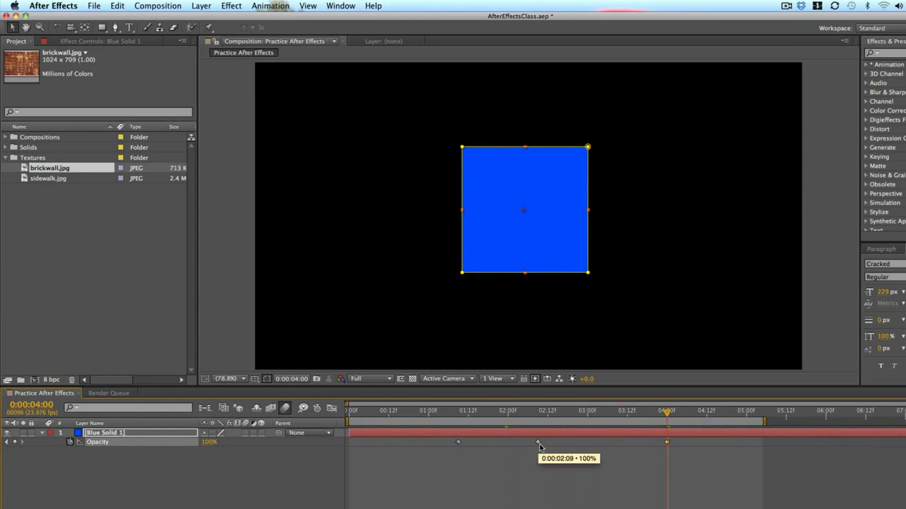
Step: Paste a copy of the 0% Opacity keyframe at 0:00:04:22 and preview the full fade in and out
left_click(740, 411)
key("super+v")
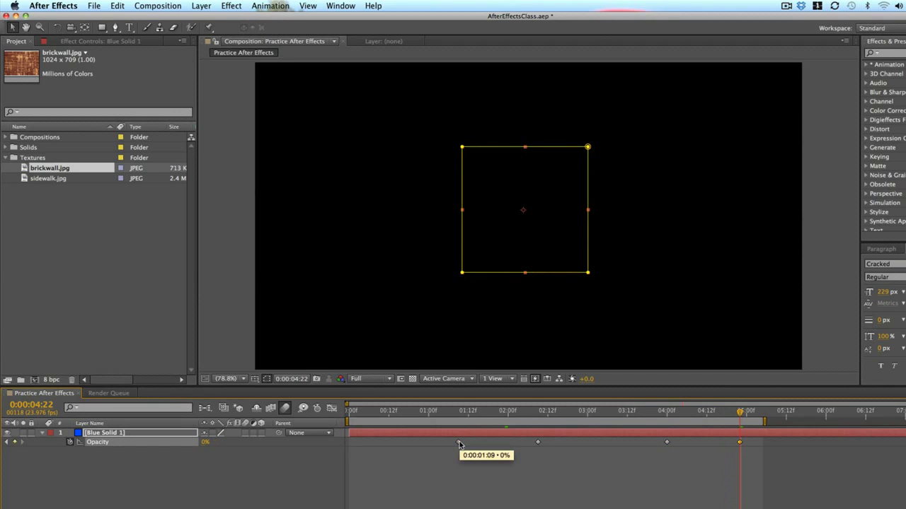
key("space")
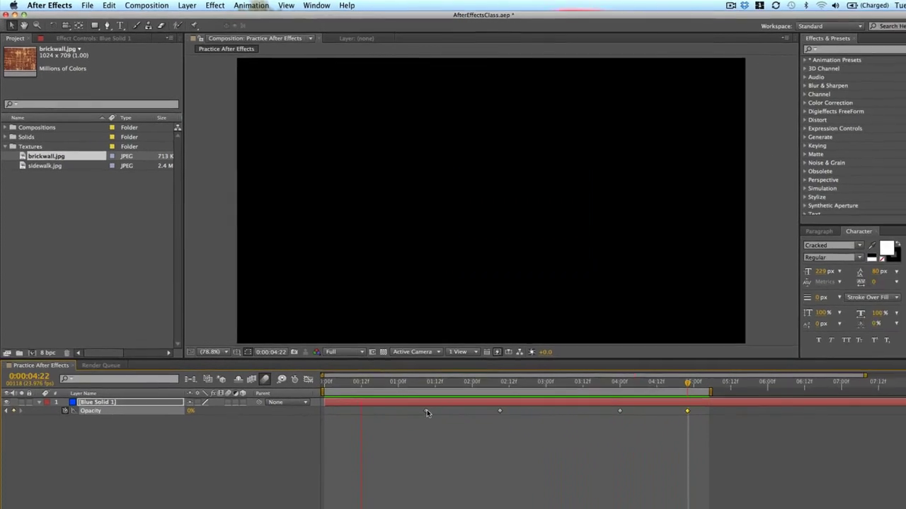
key("space")
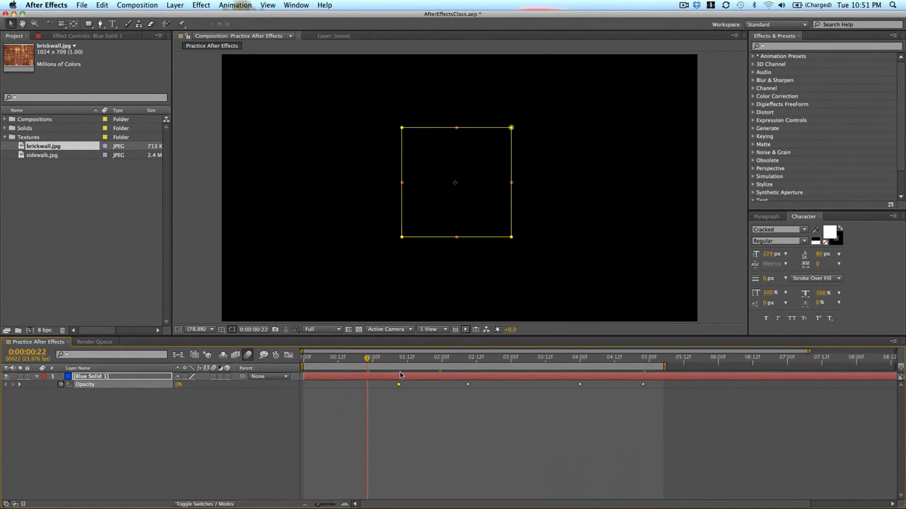
Step: Delete the first Opacity keyframe and the blue solid layer, leaving the composition empty
key("Delete")
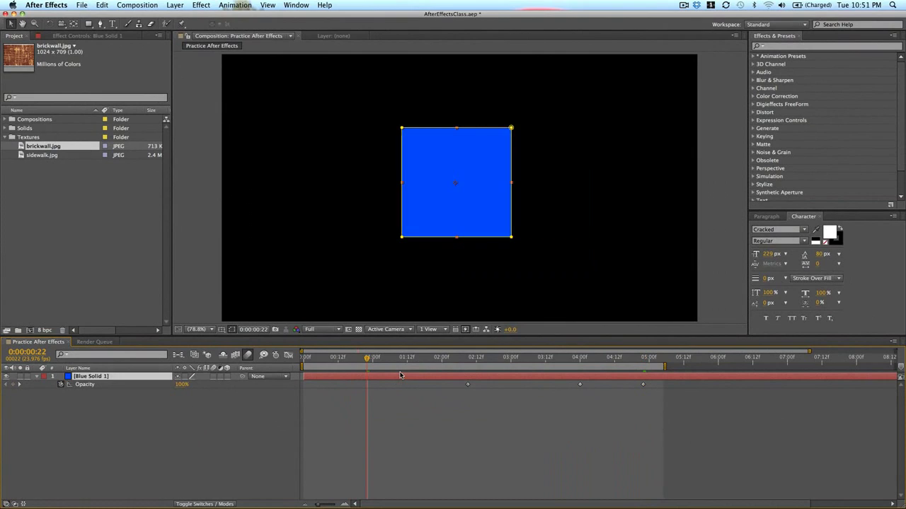
key("Delete")
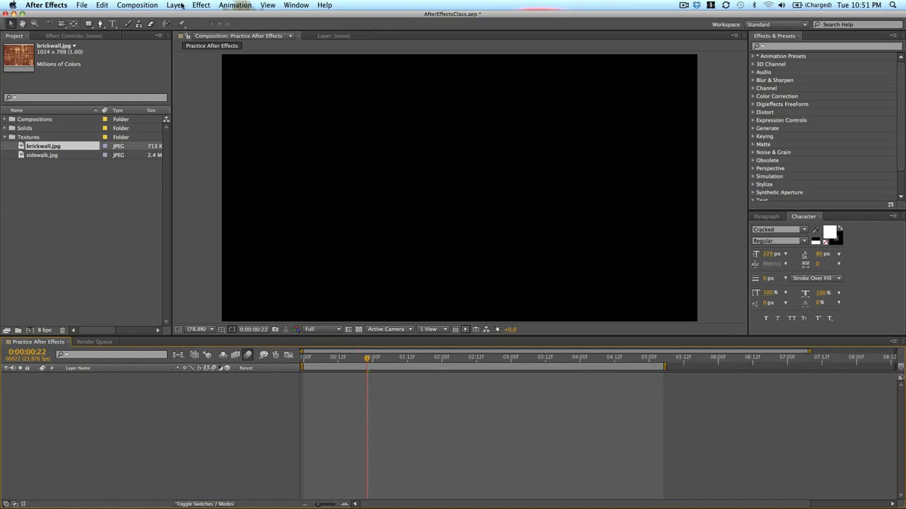
Step: Create a text layer reading "Video School Online" and move it so most of the title sits within the frame
left_click(113, 24)
left_click(301, 186)
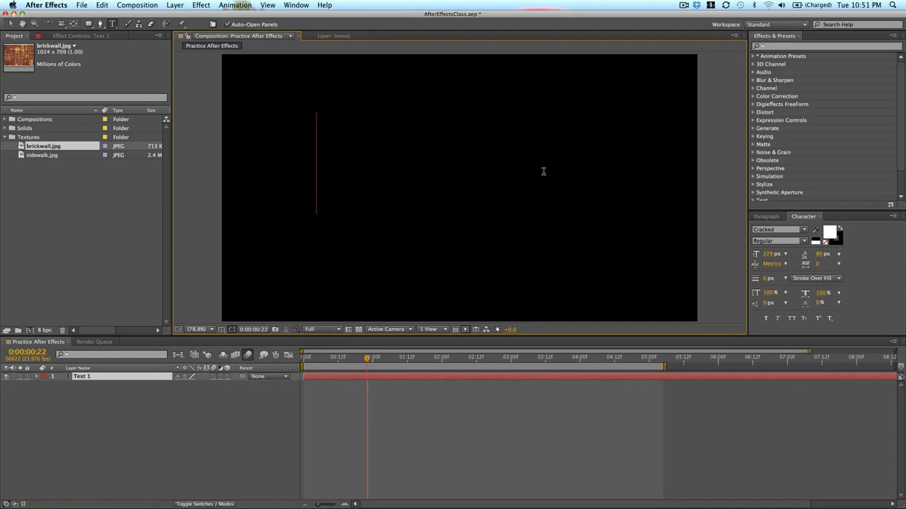
type("ideo Sc")
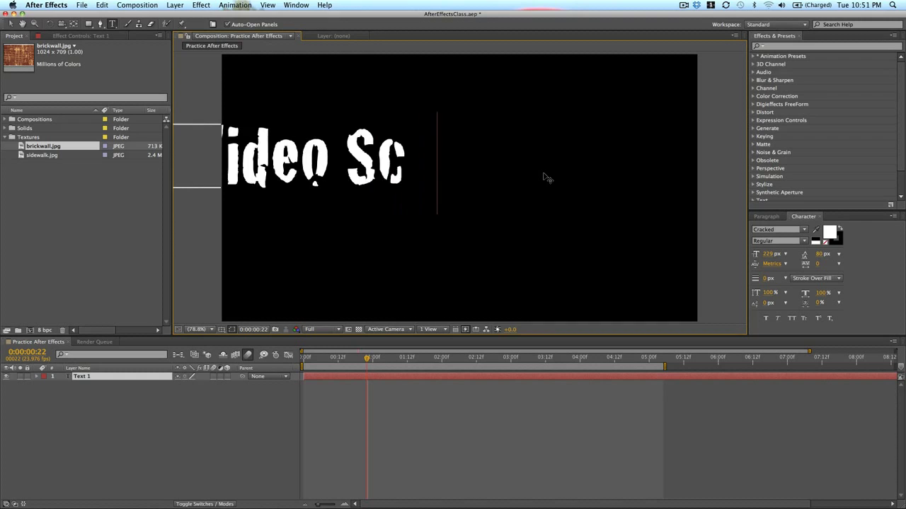
type("hool Online")
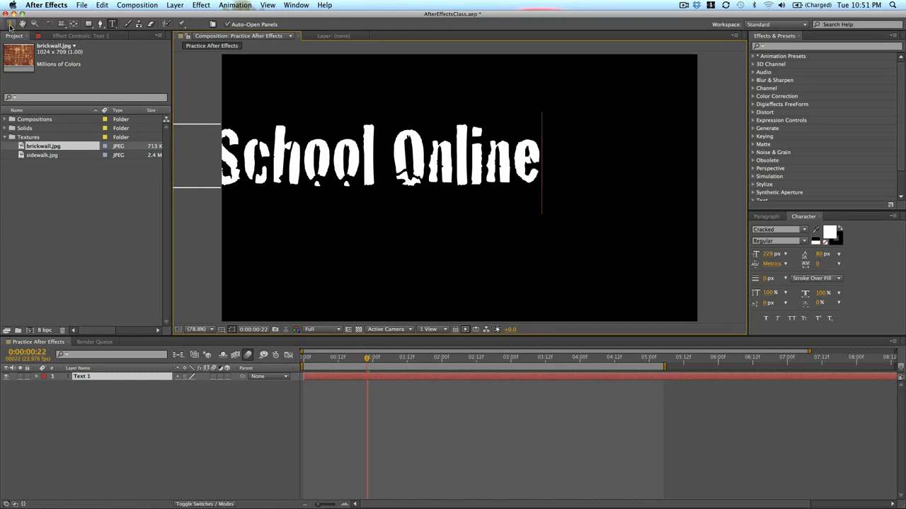
left_click(11, 24)
left_click_drag(456, 147, 592, 153)
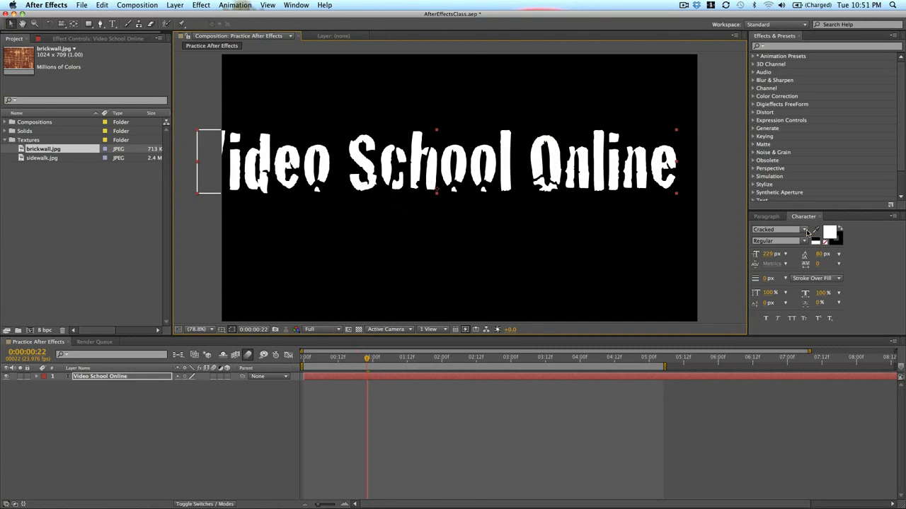
Step: Change the "Video School Online" title's font to Motor Oil 1937 M54
left_click(806, 230)
scroll(787, 291, "down", 20)
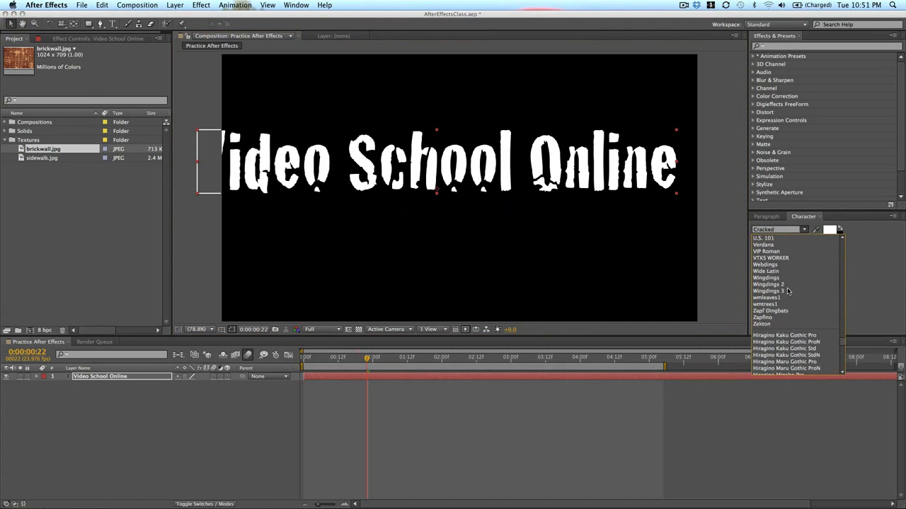
scroll(787, 290, "up", 20)
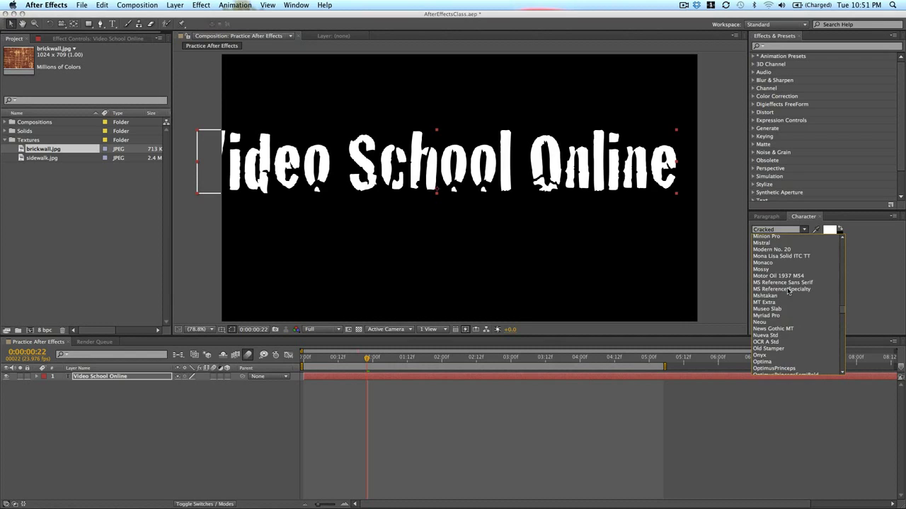
left_click(786, 290)
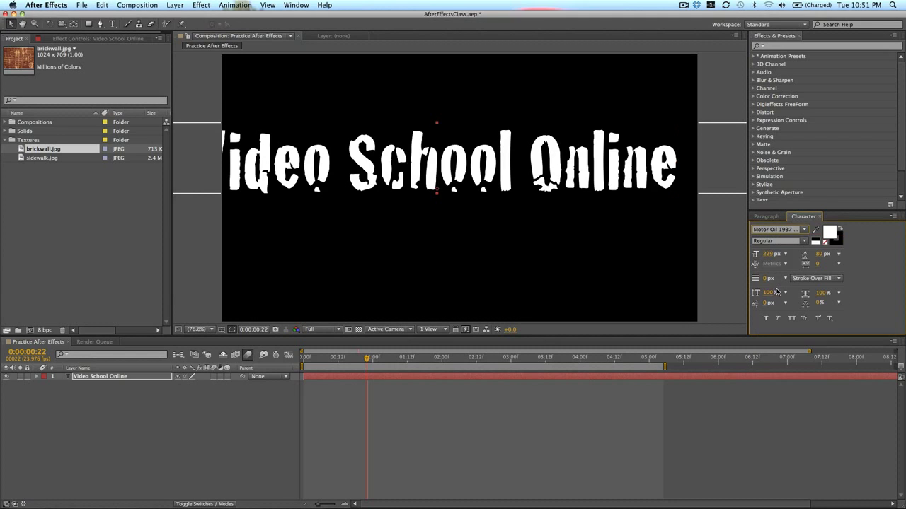
Step: Set the title's font size to 90 px and reposition it near the middle of the frame
left_click(767, 253)
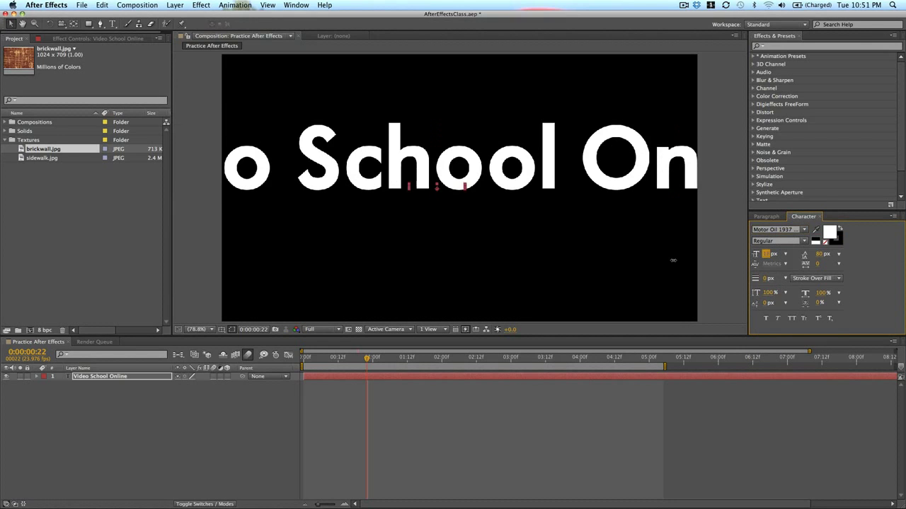
type("90")
key("Return")
left_click(547, 180)
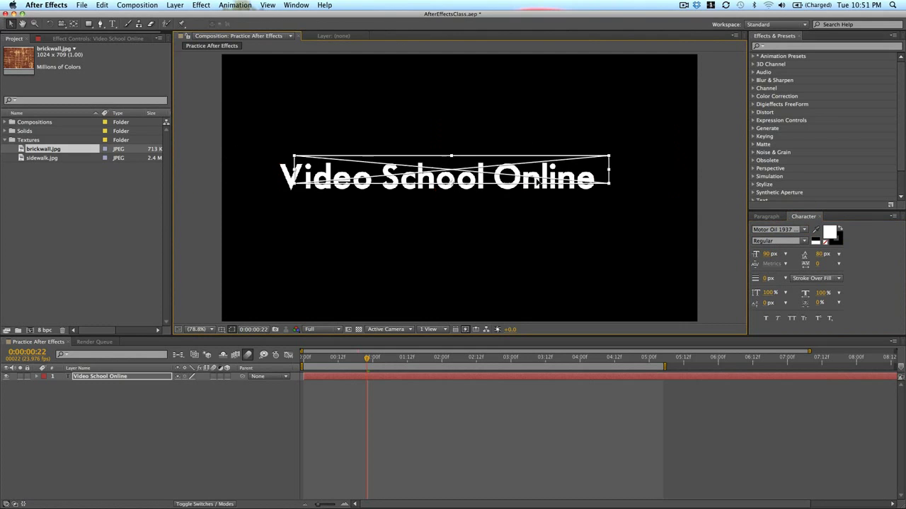
left_click_drag(547, 180, 539, 191)
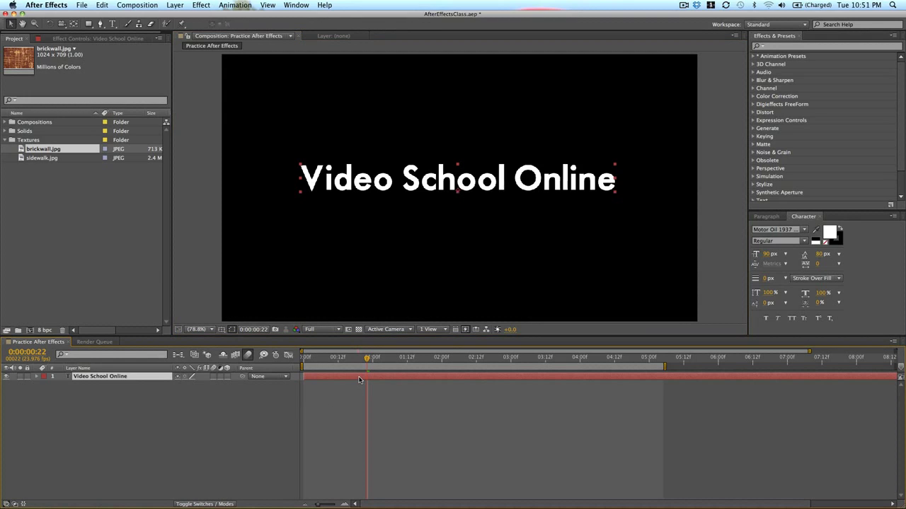
Step: Duplicate the "Video School Online" text layer and move the copy directly below the original title
key("super+d")
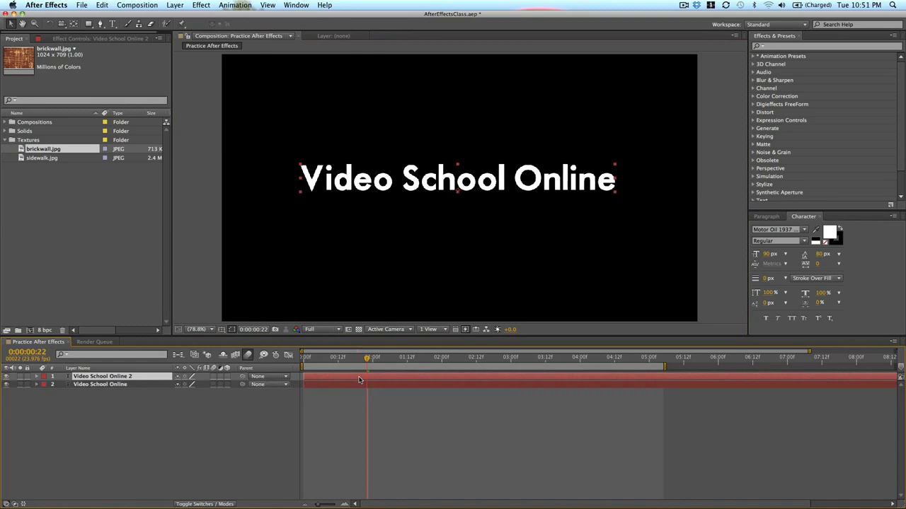
key("Delete")
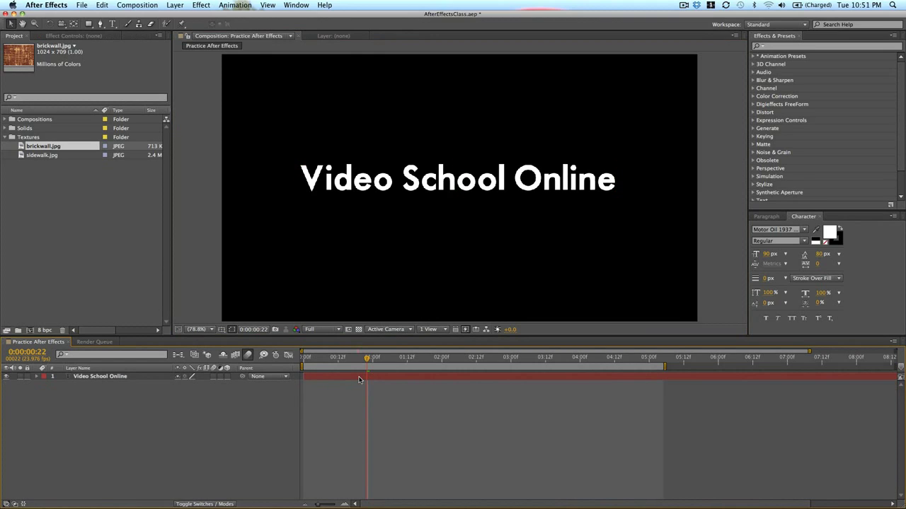
left_click(358, 380)
key("super+d")
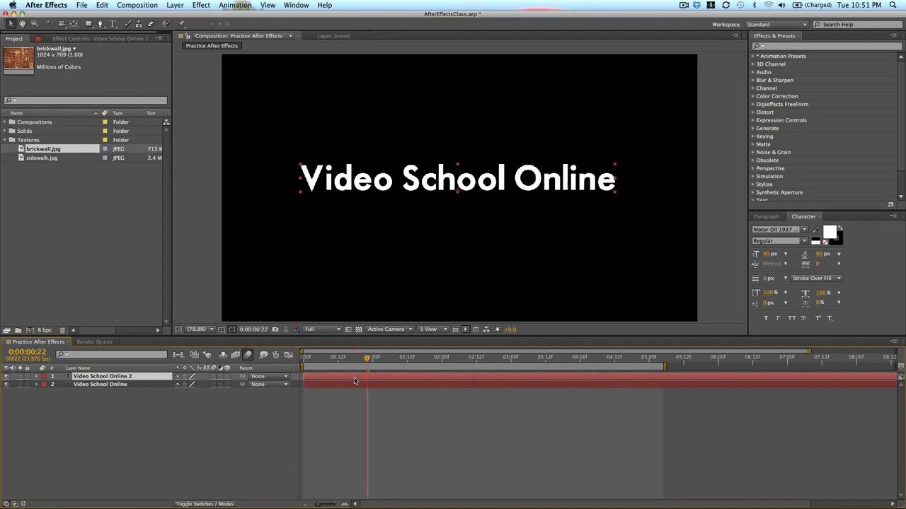
left_click(386, 174)
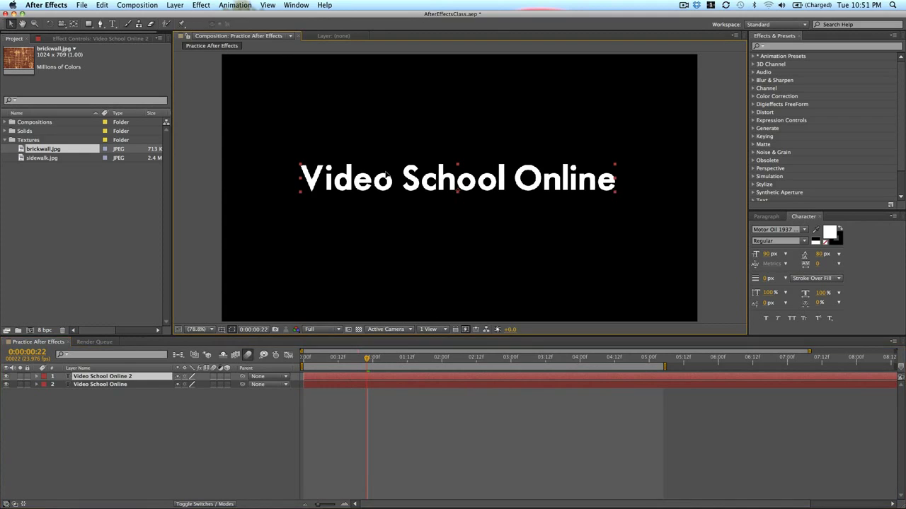
left_click_drag(387, 175, 386, 204)
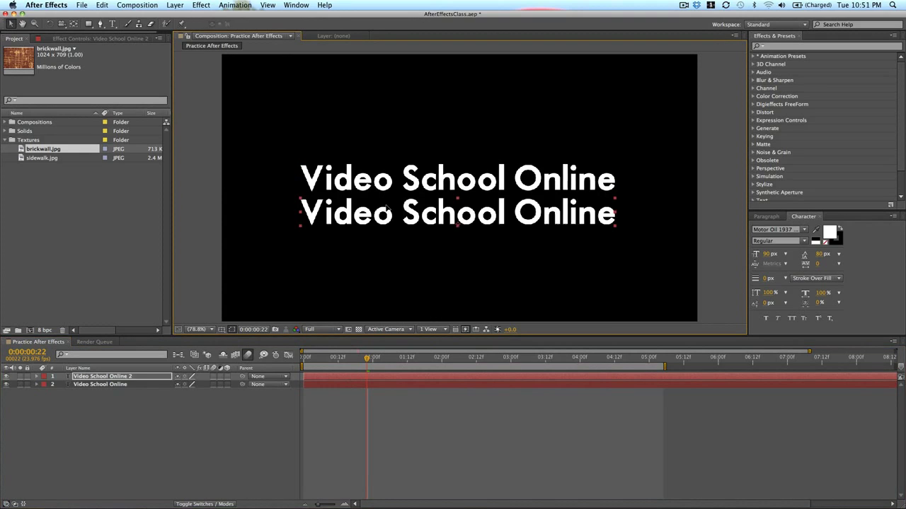
Step: Replace the lower title's text with "Make Better Videos" and select the "Video School Online" layer
double_click(386, 205)
left_click(387, 209)
key("super+a")
type("make")
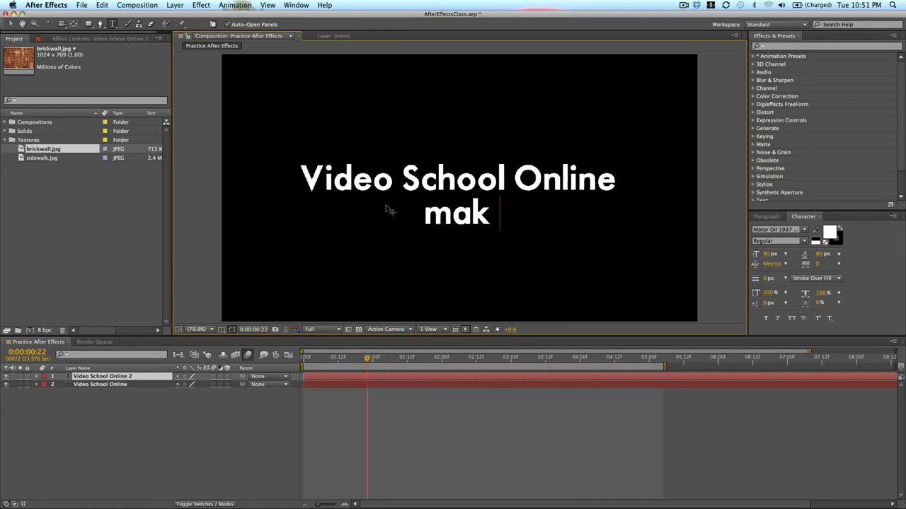
key("BackSpace")
key("BackSpace")
key("BackSpace")
key("BackSpace")
type("Make")
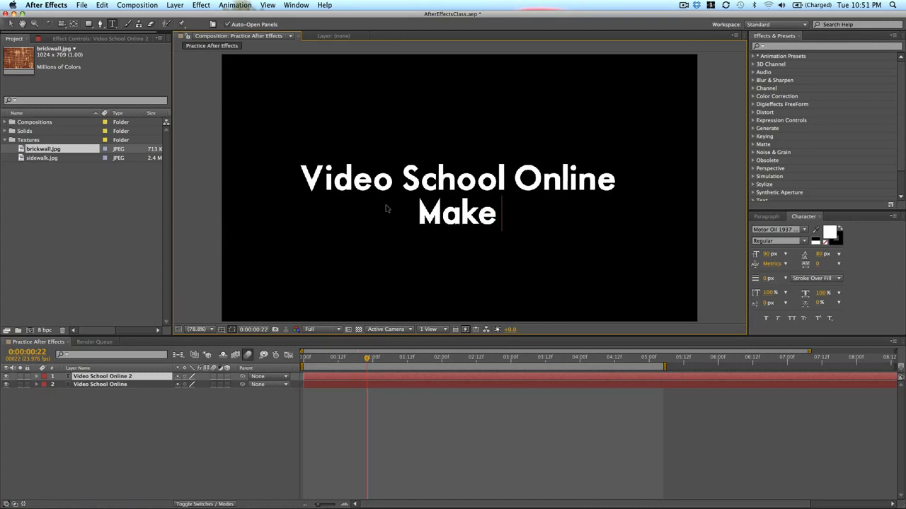
type(" Better Videos")
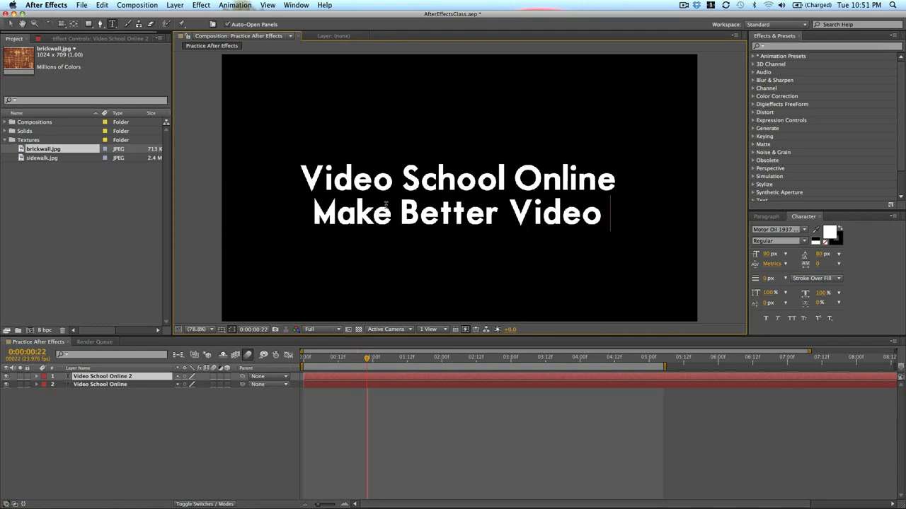
left_click(381, 386)
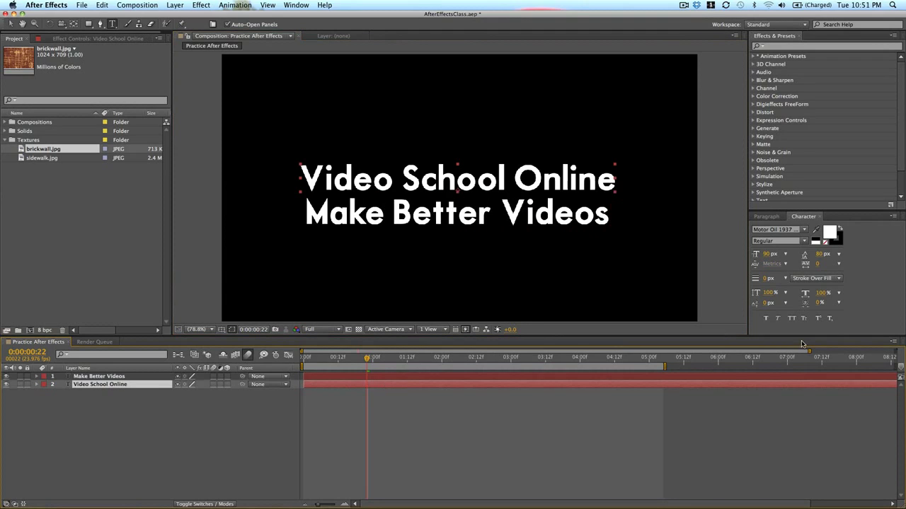
Step: Set the "Video School Online" title in all caps
key("v")
left_click(488, 184)
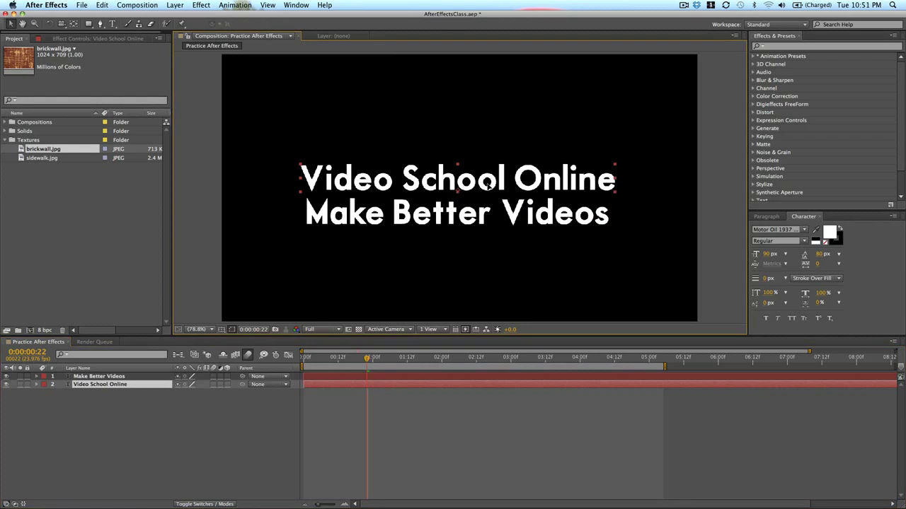
left_click(790, 319)
left_click(790, 320)
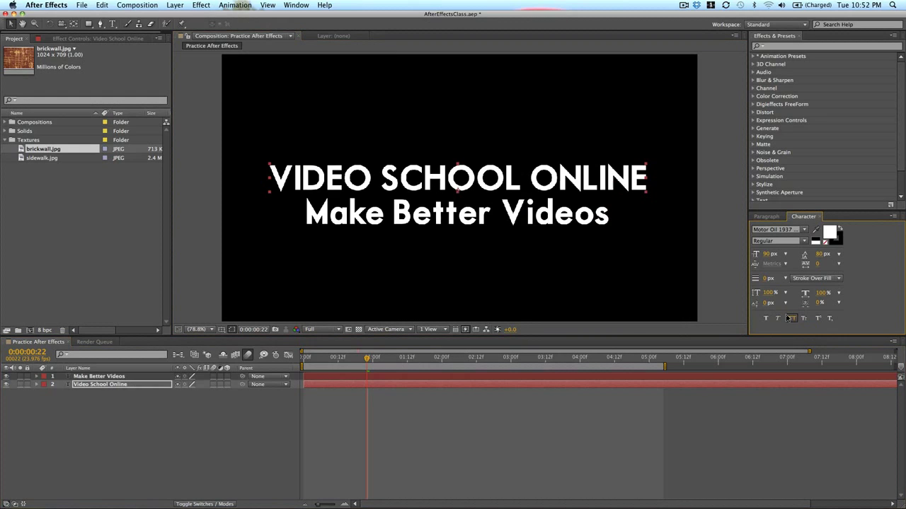
Step: Set the "Make Better Videos" title's font size to 61 px and align it beneath the right end of the upper title
left_click(525, 188)
left_click(520, 216)
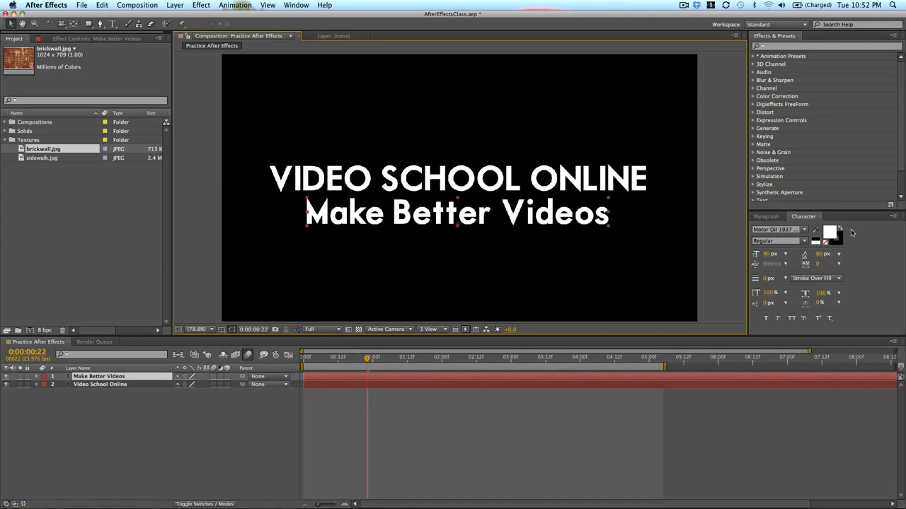
left_click(764, 253)
type("61")
key("Return")
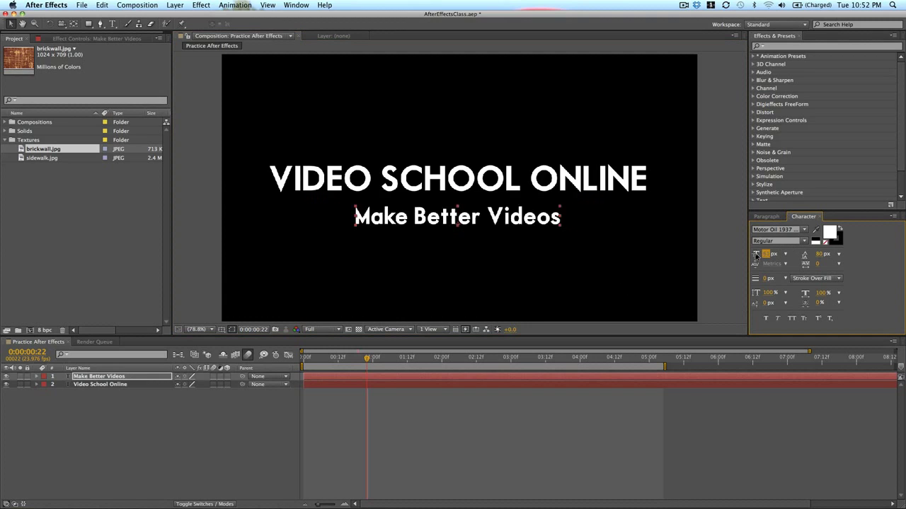
left_click_drag(520, 216, 604, 206)
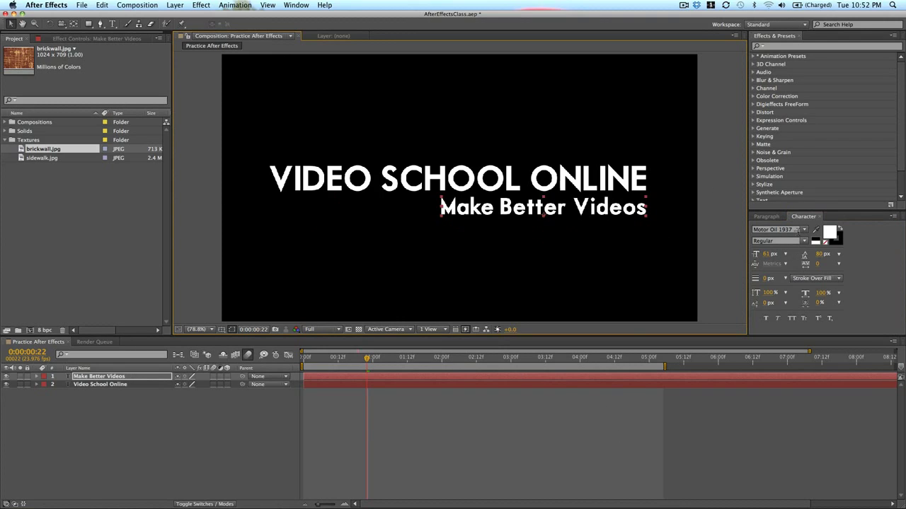
left_click(766, 217)
left_click(803, 216)
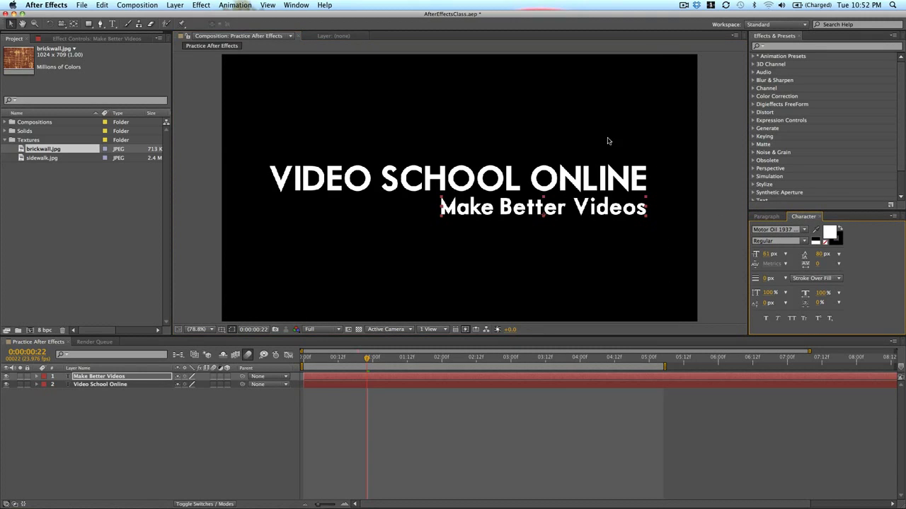
left_click(554, 428)
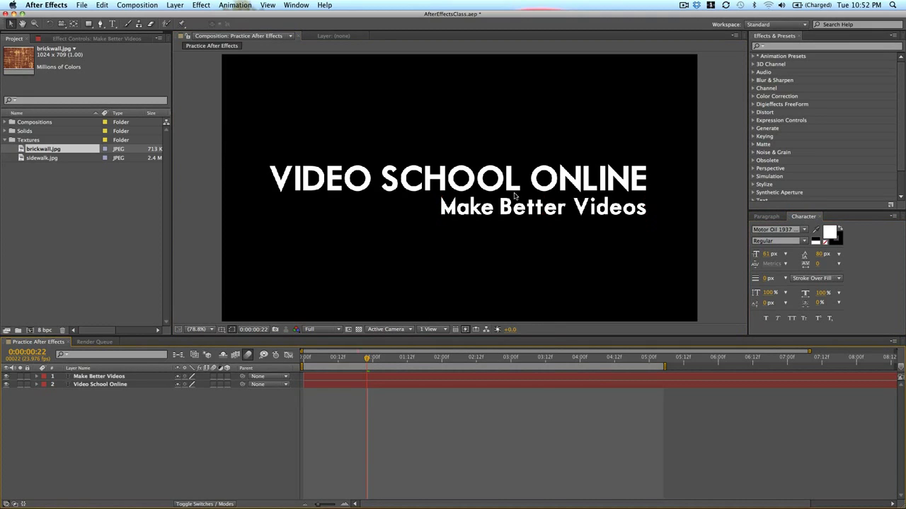
Step: Show Opacity for both title layers and add 100% Opacity keyframes at 1 second
left_click(373, 358)
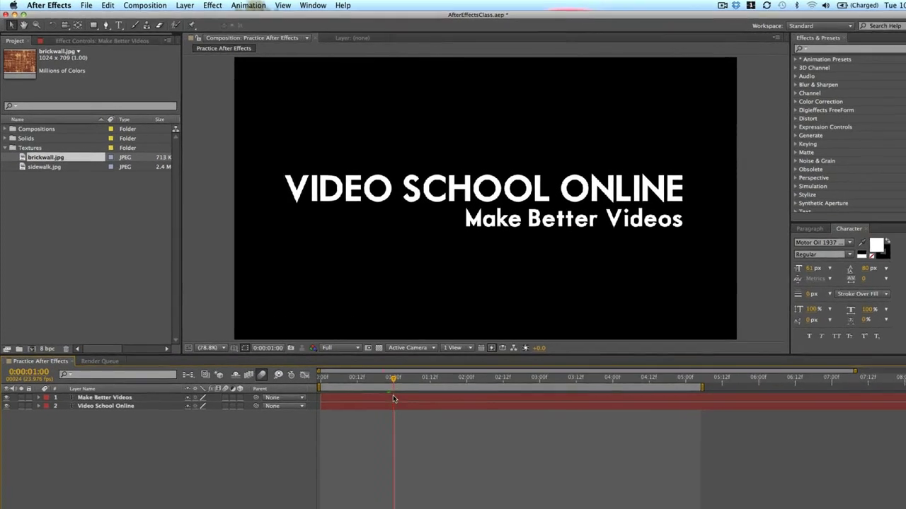
left_click(361, 376)
left_click(361, 385, "shift")
key("t")
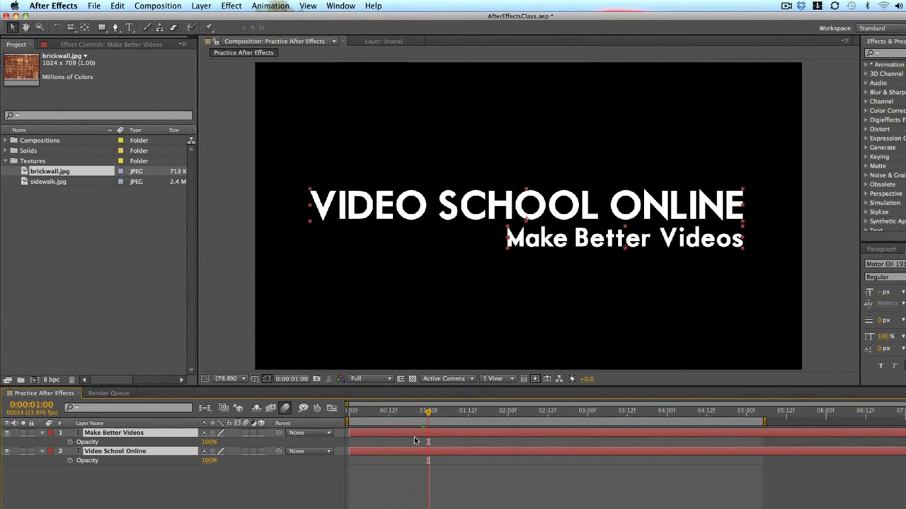
left_click(70, 442)
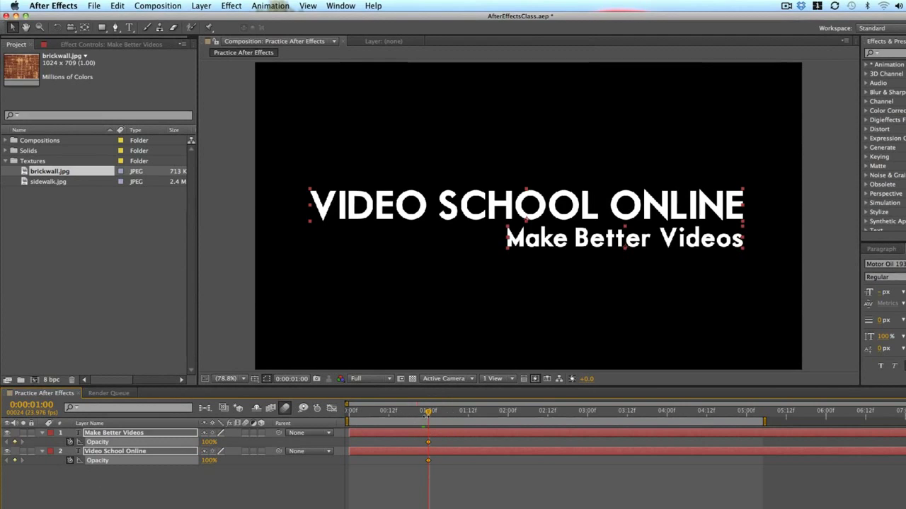
Step: Set the Opacity of both title layers to 0% at the start of the composition
left_click_drag(428, 417, 348, 412)
left_click(206, 442)
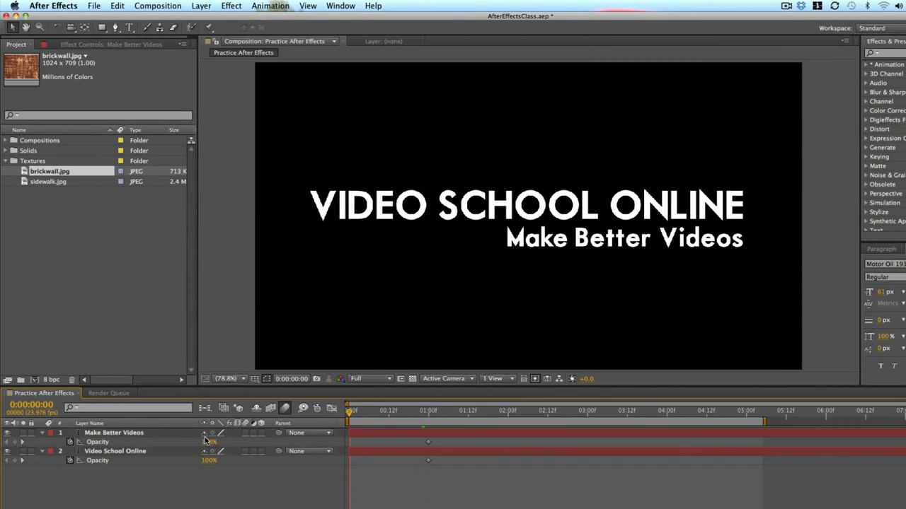
left_click(393, 434)
left_click(389, 451, "shift")
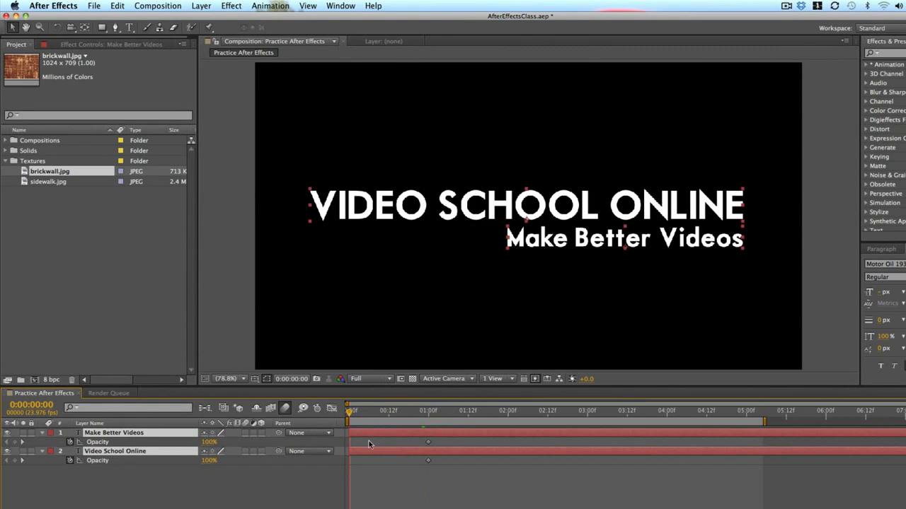
left_click(210, 442)
key("Return")
Step: Check the fade-in, and shift the "Make Better Videos" Opacity keyframes one second later, to 1:00 and 2:00
left_click_drag(349, 412, 421, 413)
left_click(508, 460)
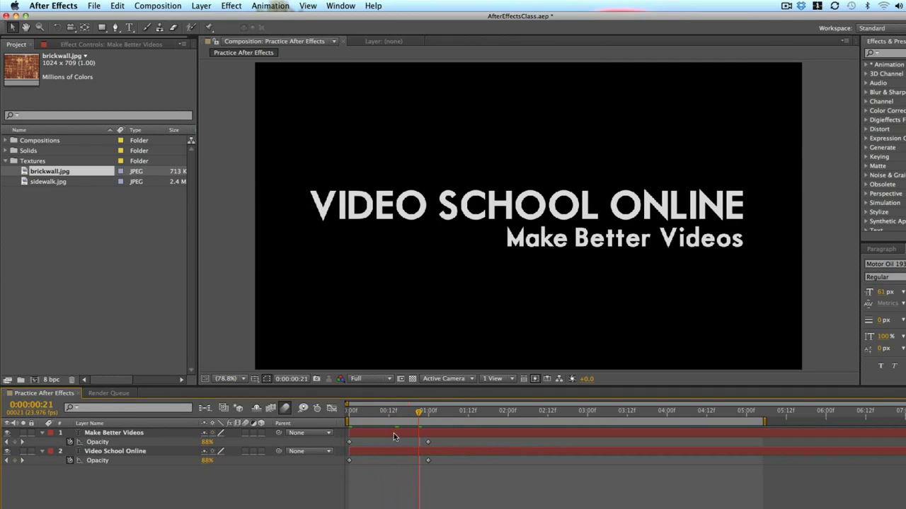
left_click_drag(440, 446, 428, 411)
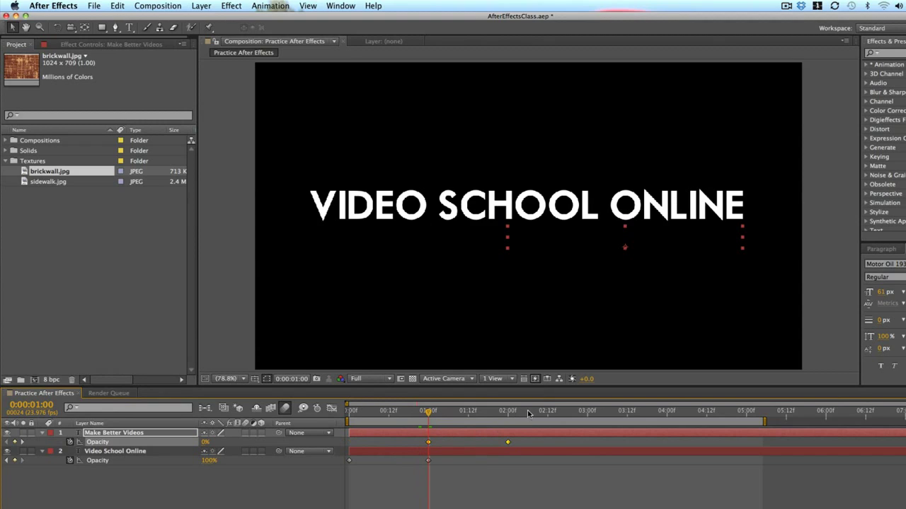
Step: Add Opacity keyframes at 4 seconds on both title layers, holding the value at 100%
left_click_drag(714, 410, 667, 418)
left_click(638, 452, "shift")
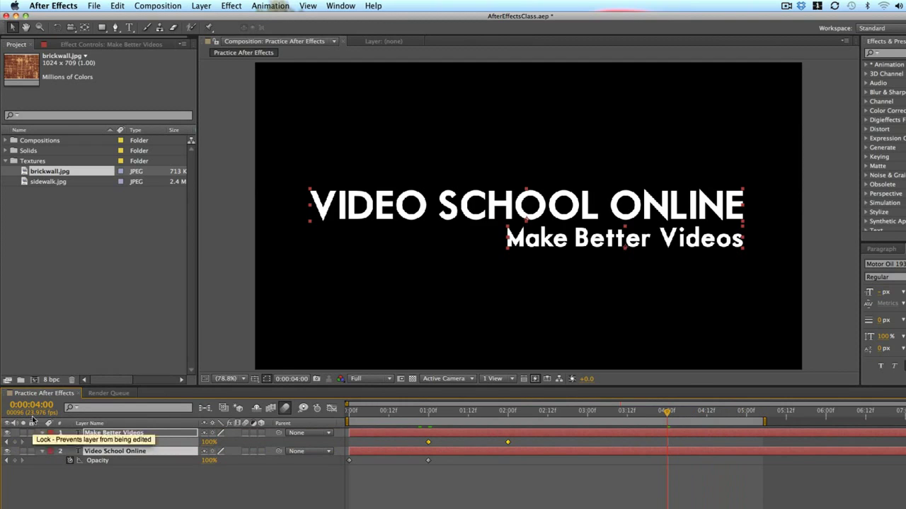
left_click(15, 442)
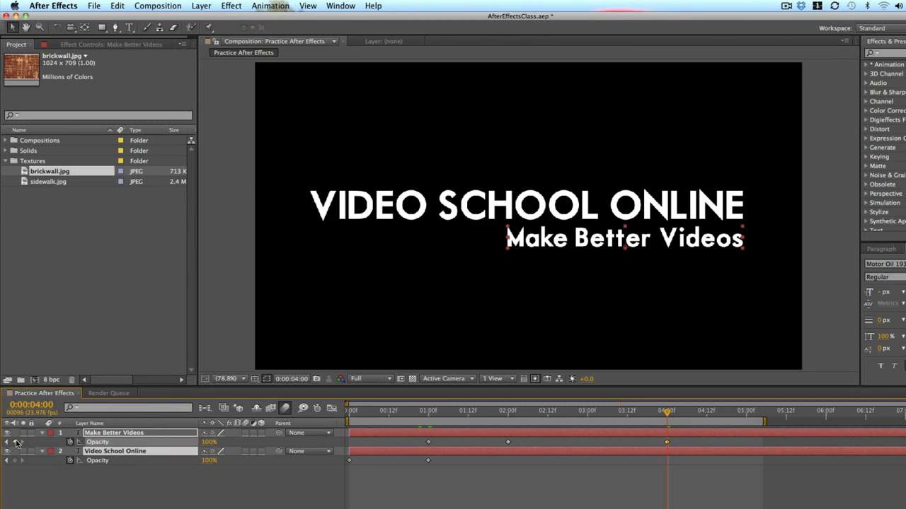
left_click(14, 461)
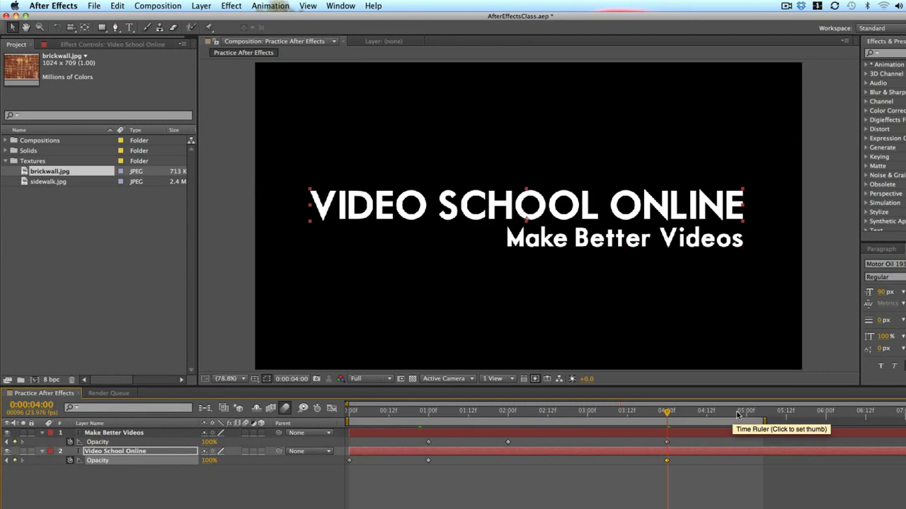
Step: Set the Opacity of both title layers to 0% at 5 seconds and preview the animation
left_click(746, 413)
left_click(730, 435)
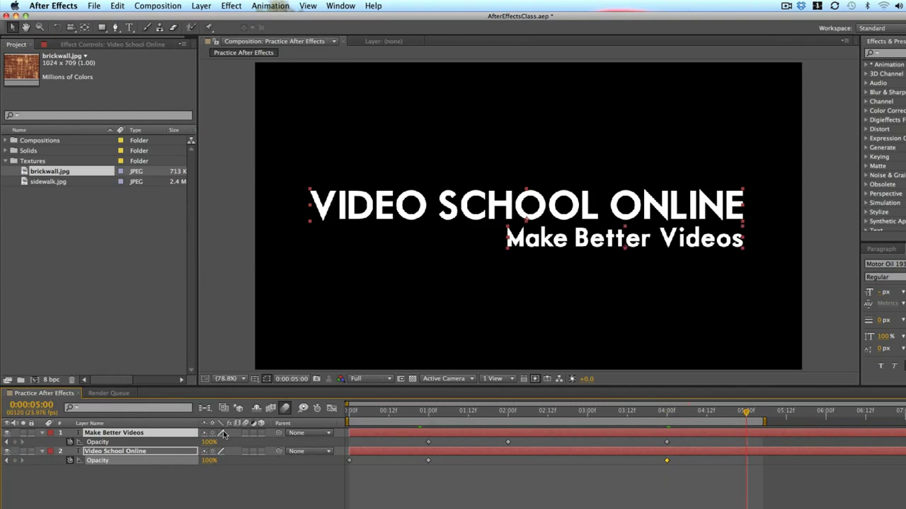
left_click(210, 442)
type("0")
key("Return")
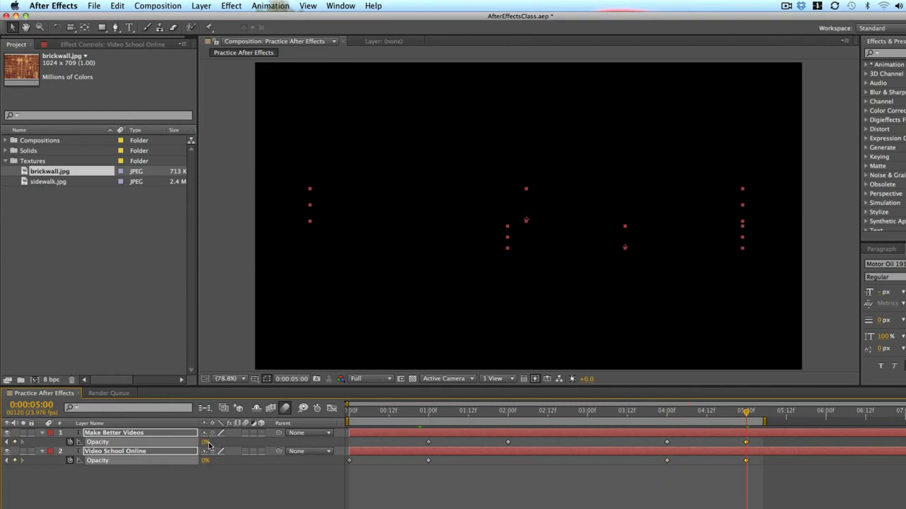
left_click(382, 507)
key("space")
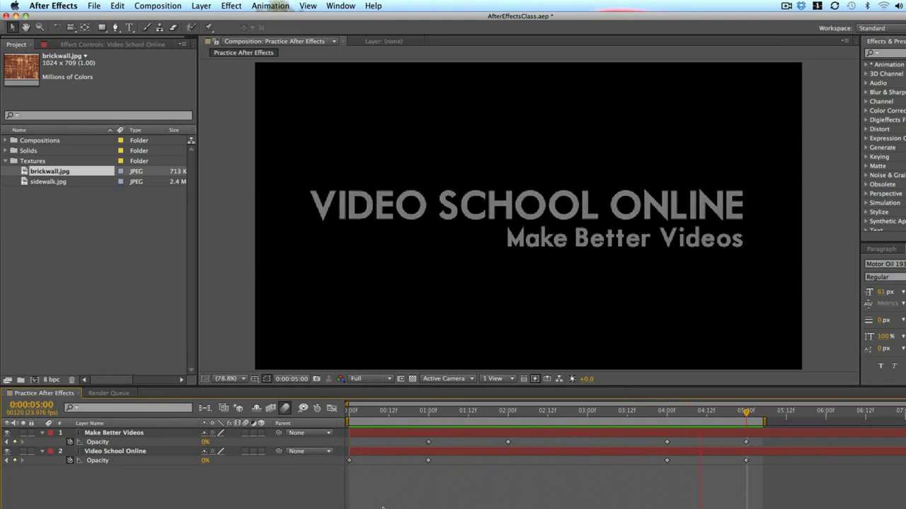
Step: Move both title layers together later in the timeline so they start at about 16 frames
left_click(557, 433)
left_click(555, 452, "shift")
left_click_drag(556, 452, 605, 451)
mouse_move(597, 447)
left_mouse_down()
mouse_move(632, 447)
mouse_move(609, 449)
left_mouse_up()
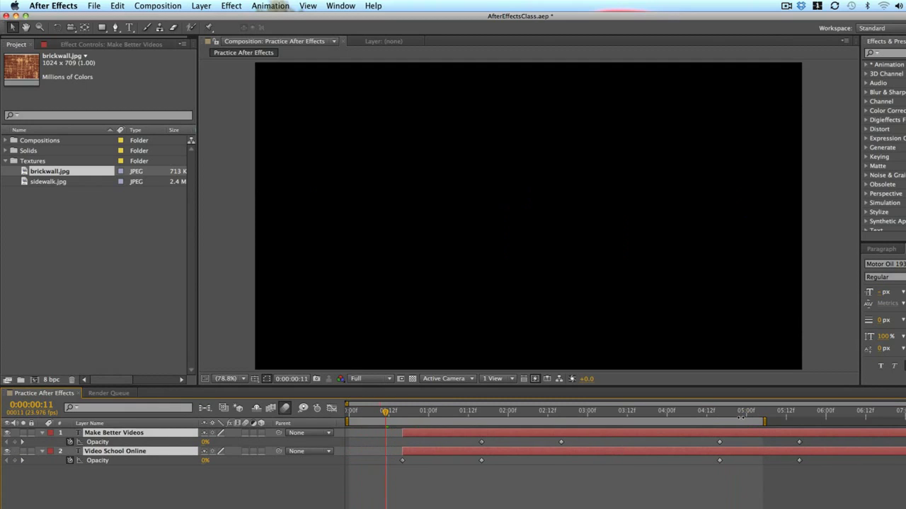
Step: Extend the end of the work area to about 6.5 seconds and preview the shifted titles
left_click_drag(764, 421, 871, 422)
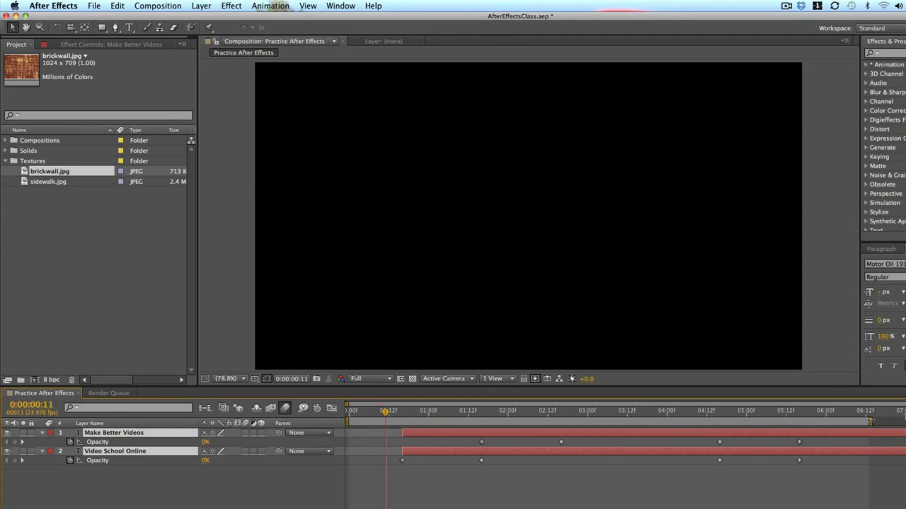
key("space")
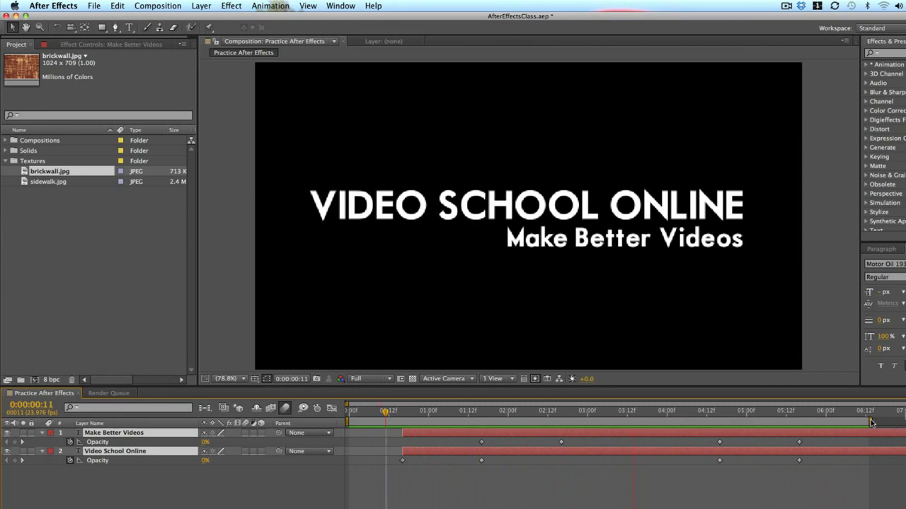
key("space")
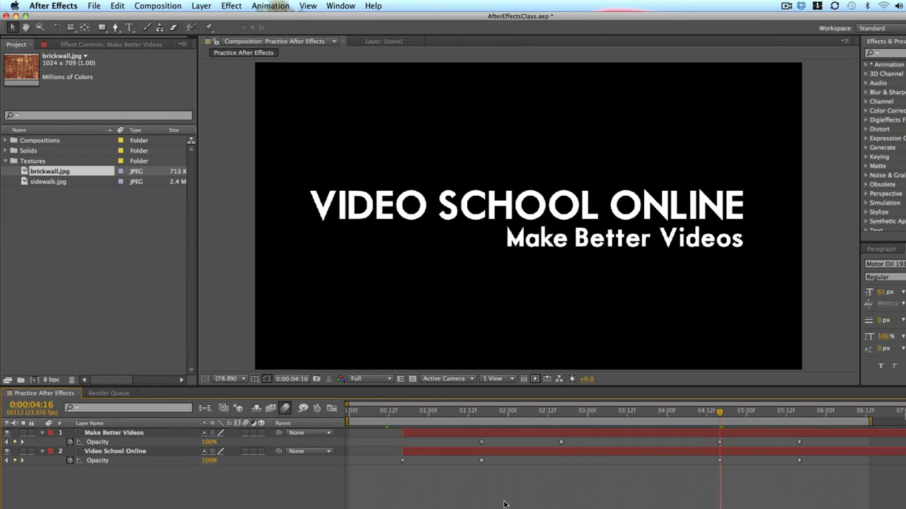
Step: Lengthen both fade-ins by moving their 100% keyframes to about 3:11 for "Make Better Videos" and 2:11 for "Video School Online", and preview
left_click(561, 443)
left_click(480, 461, "shift")
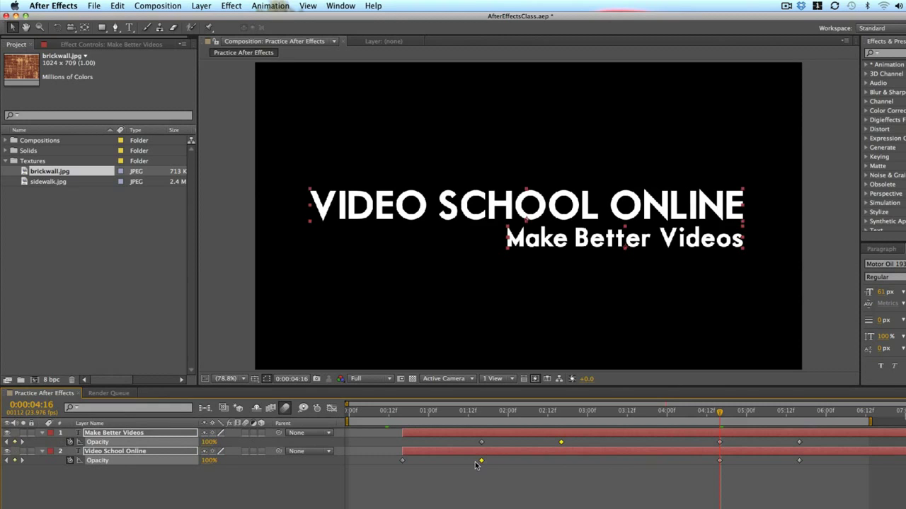
left_click(561, 442)
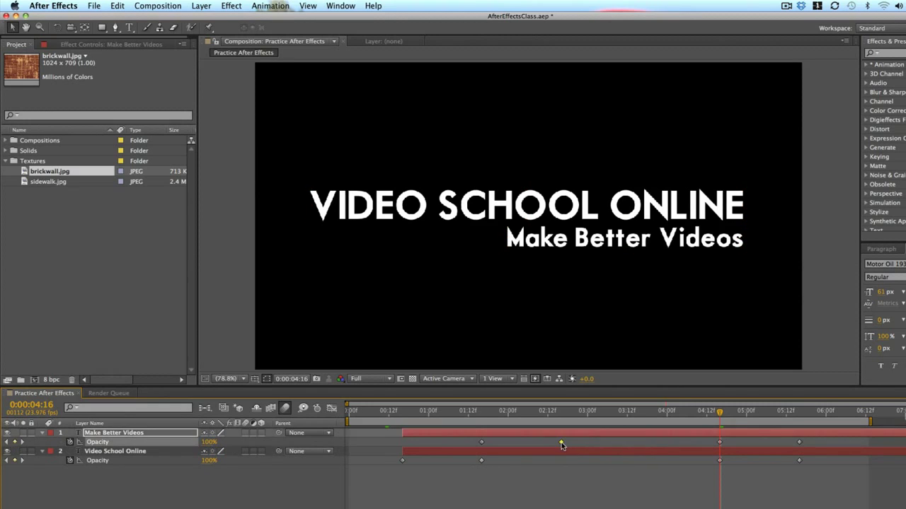
left_click(481, 460)
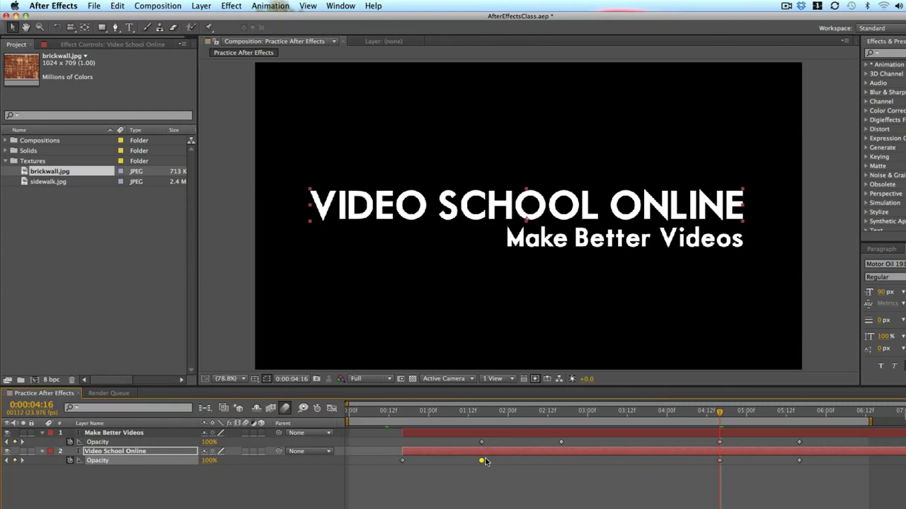
left_click(561, 442, "shift")
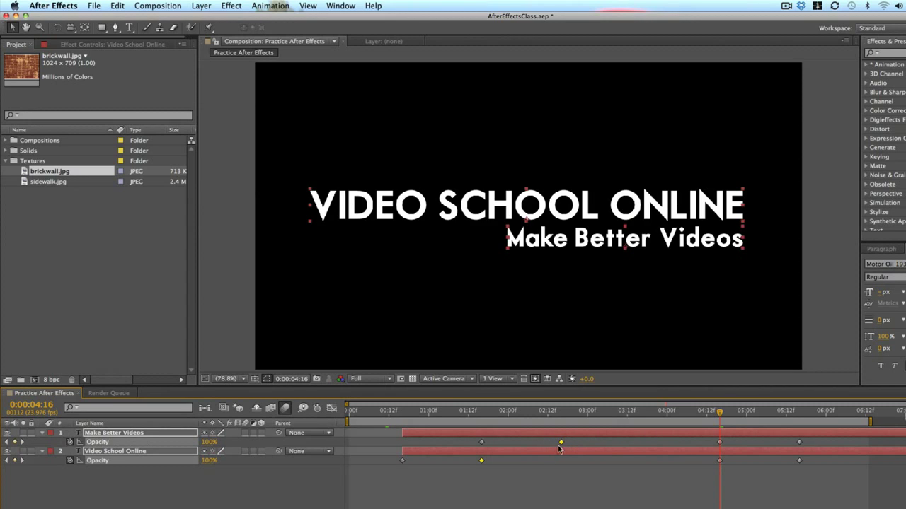
left_click_drag(561, 442, 624, 443)
key("space")
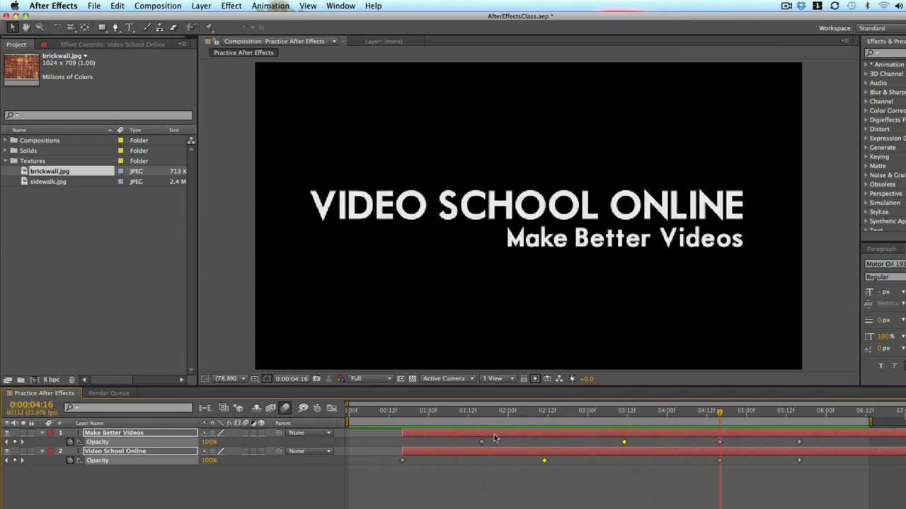
Step: Shorten both titles' fade-outs by moving their final 0% Opacity keyframes to about 5:02, and preview the result
left_click(785, 454)
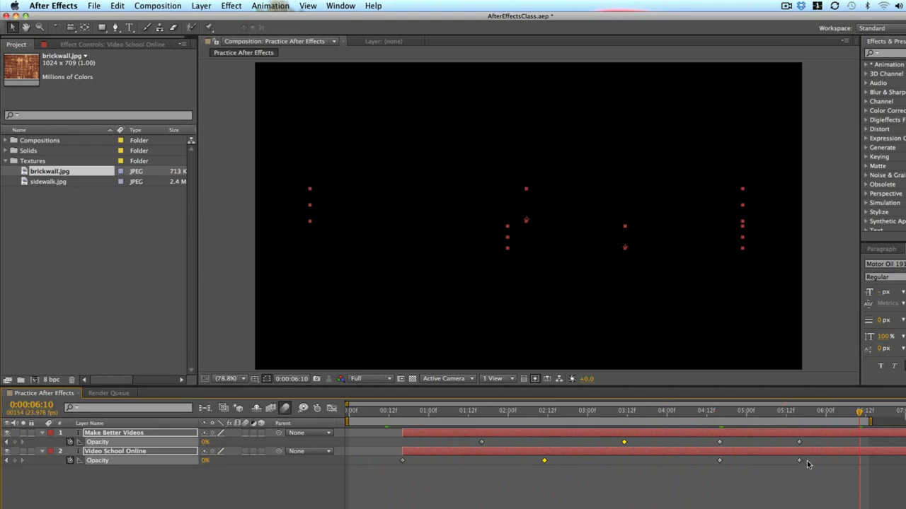
left_click_drag(799, 442, 751, 444)
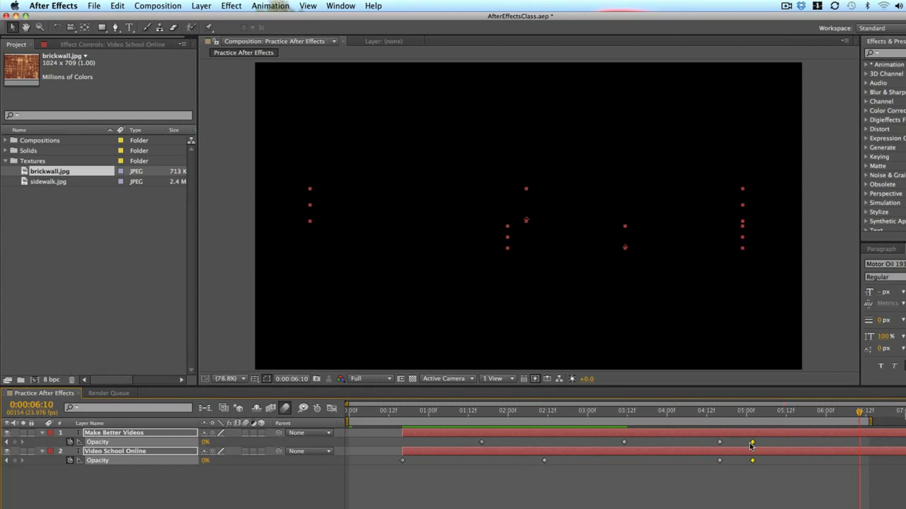
key("space")
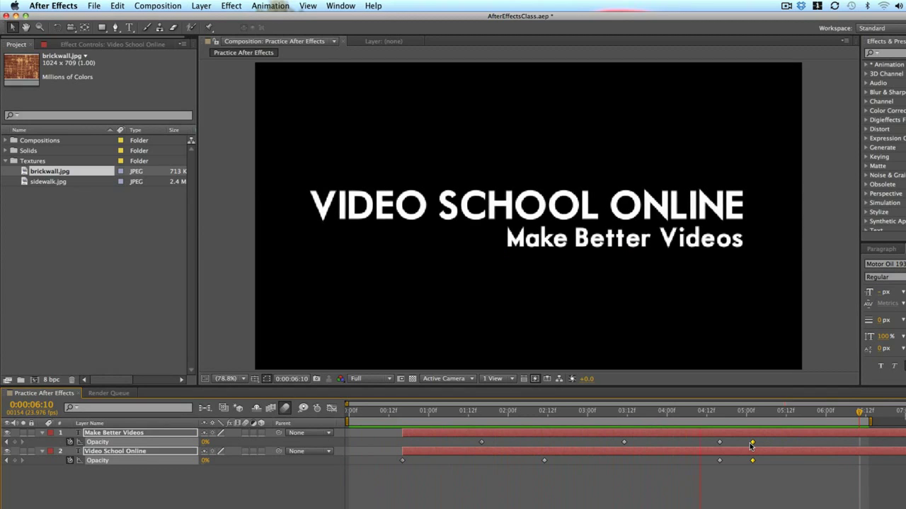
key("space")
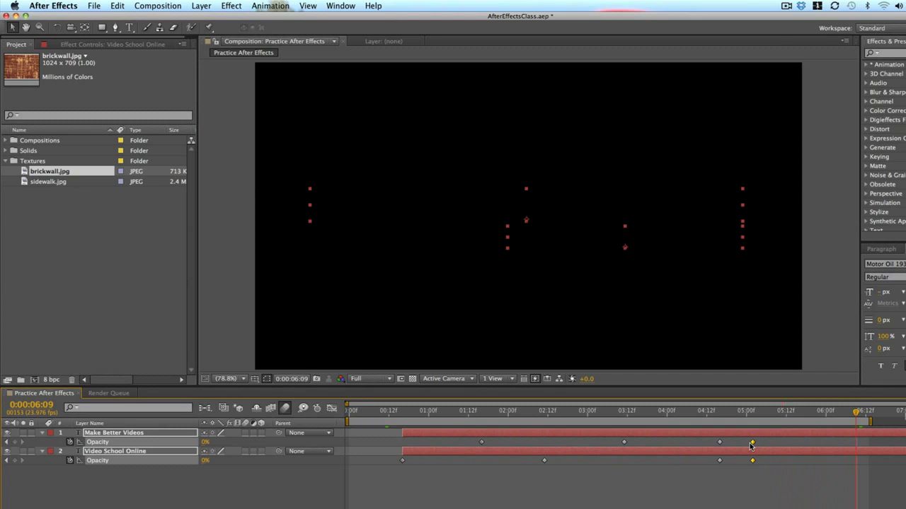